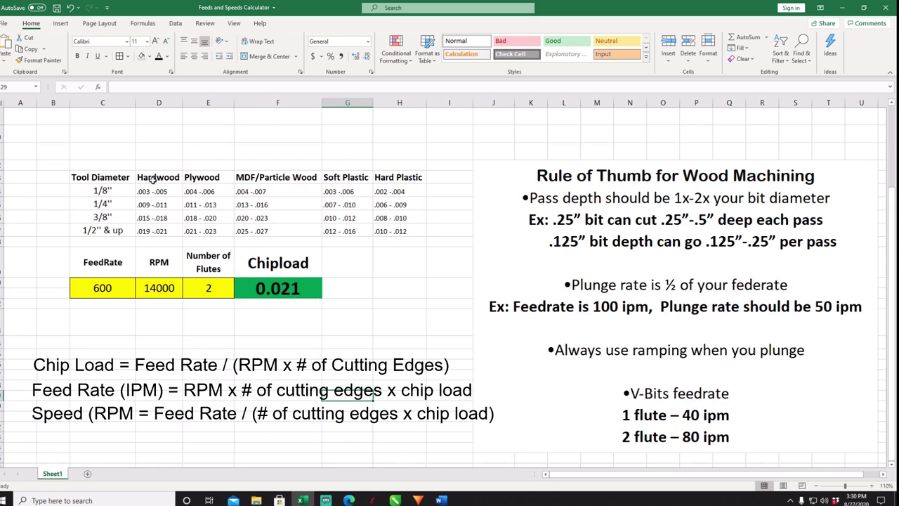
Step: Examine the recommended chipload ranges for a 1/4" tool in plywood and MDF alongside the calculator's feed rate and flute inputs
click(104, 178)
click(154, 181)
click(192, 203)
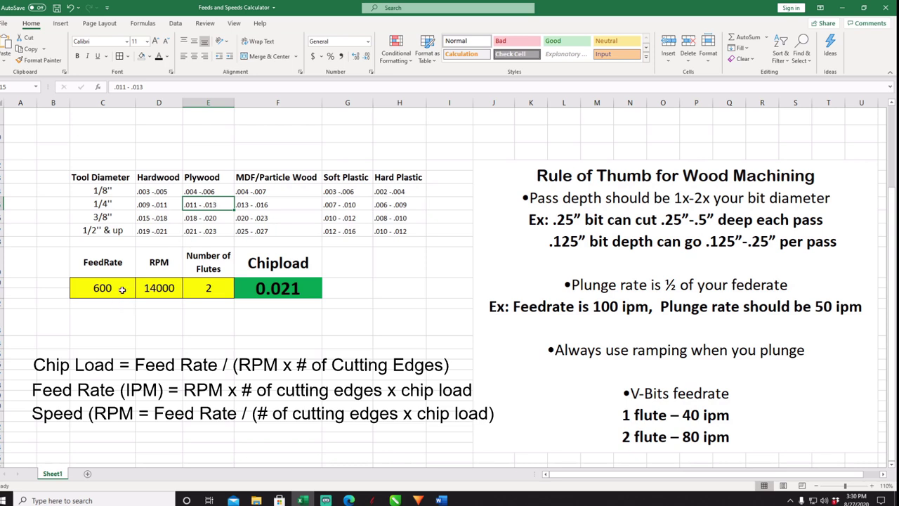
click(198, 291)
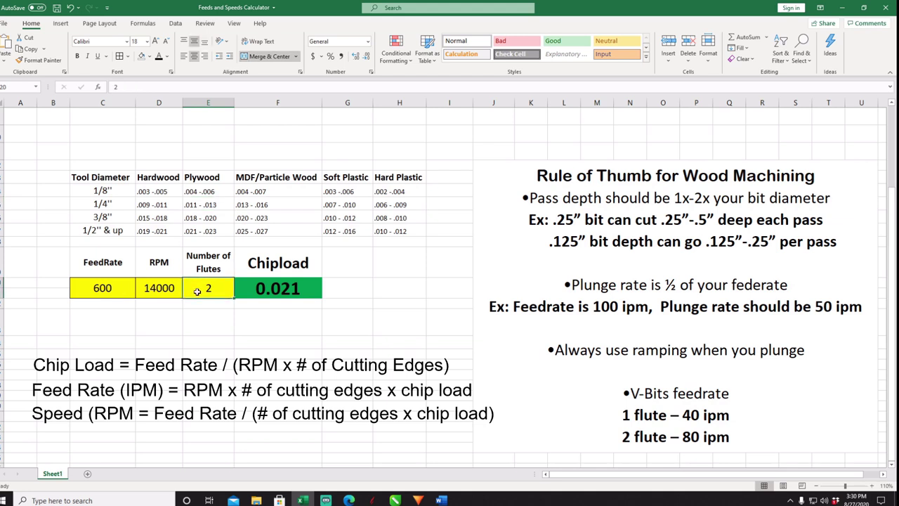
click(113, 292)
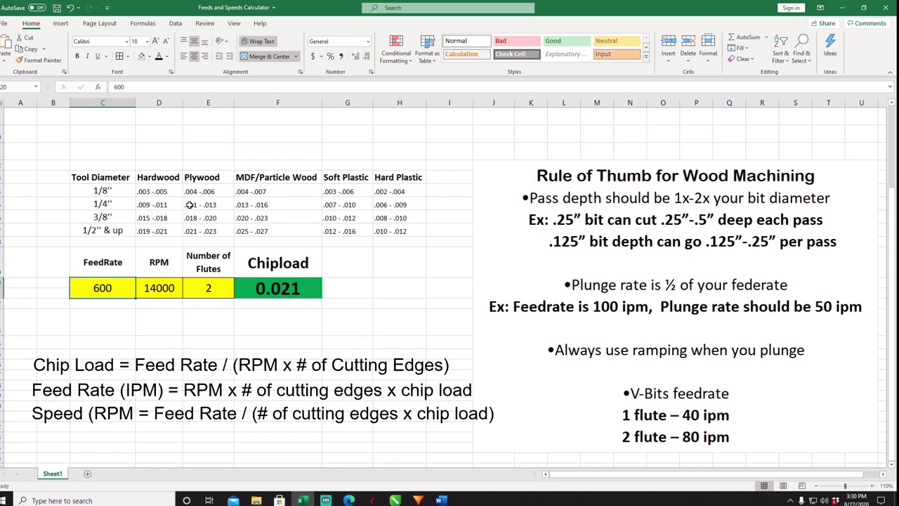
click(273, 206)
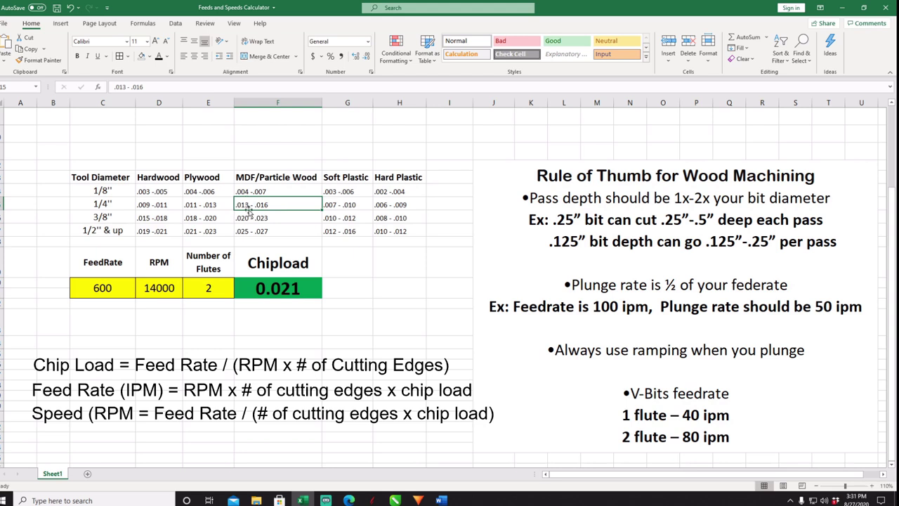
click(114, 291)
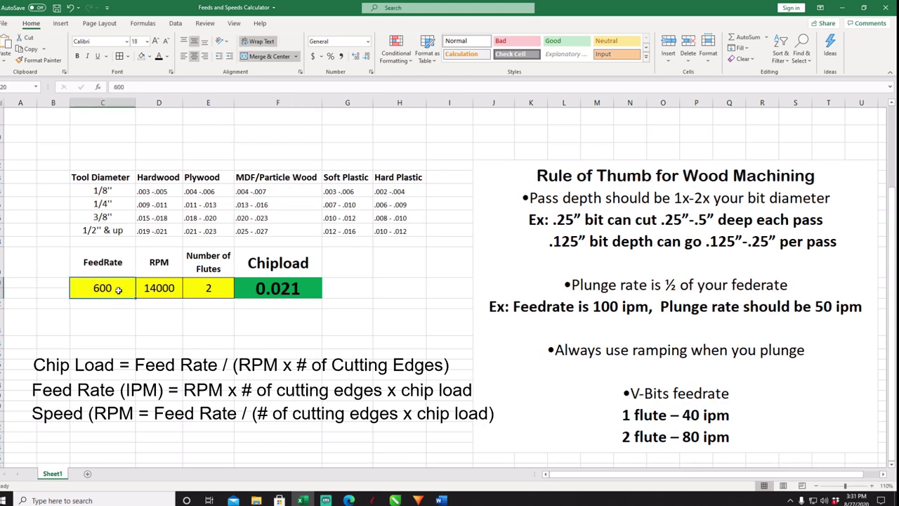
Step: Set the calculator's RPM to 18000 and its feed rate to 400
click(153, 291)
text(18000)
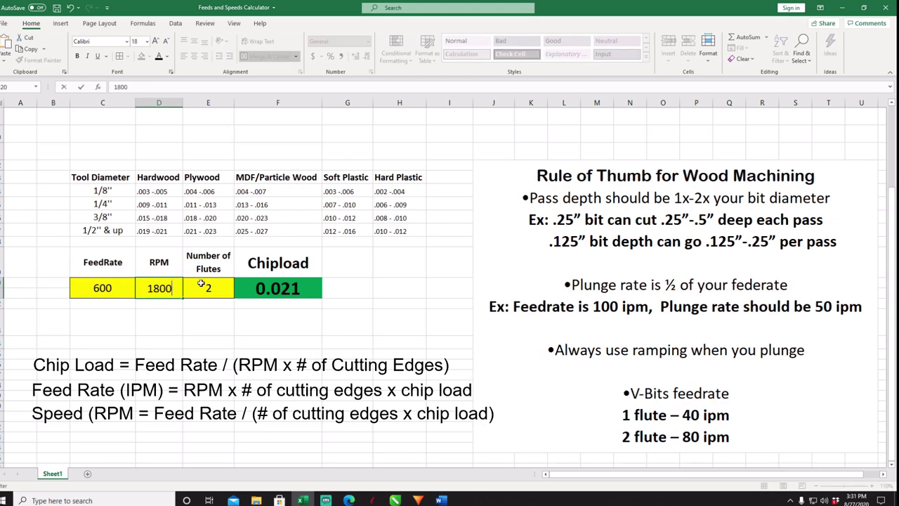
click(230, 309)
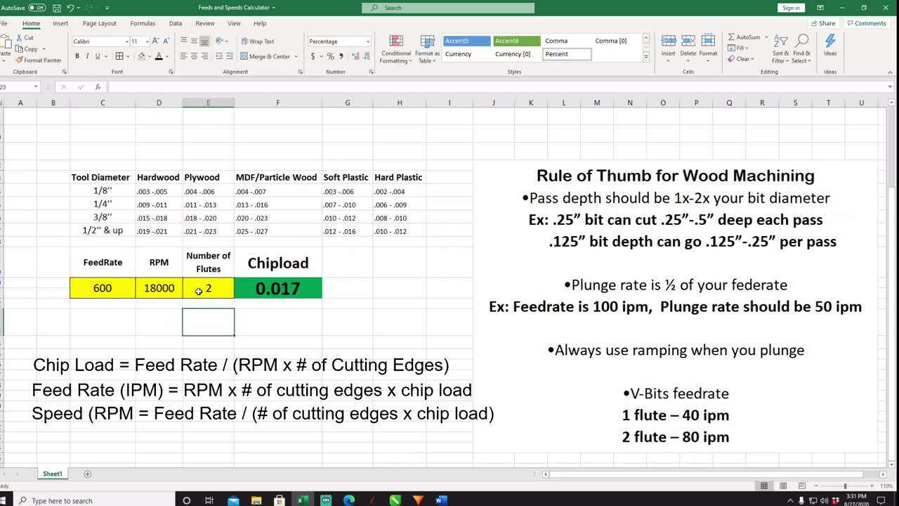
click(97, 289)
text(400)
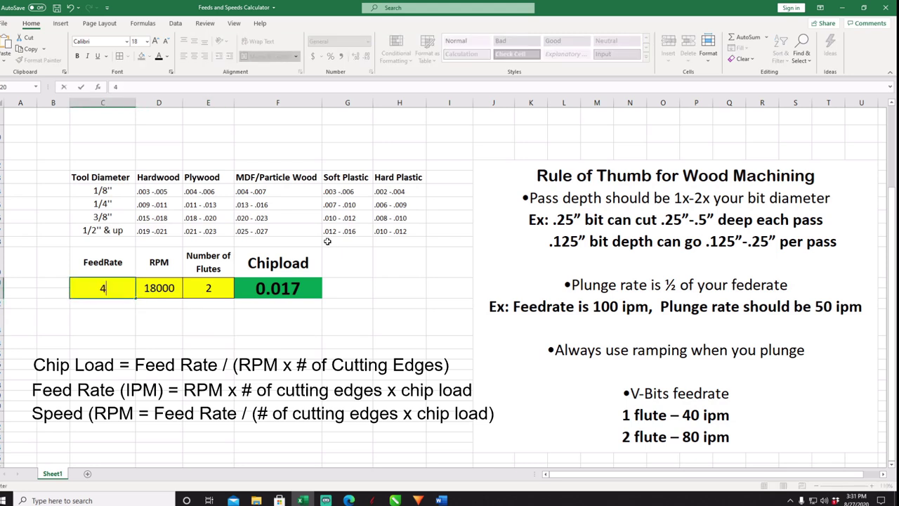
click(273, 329)
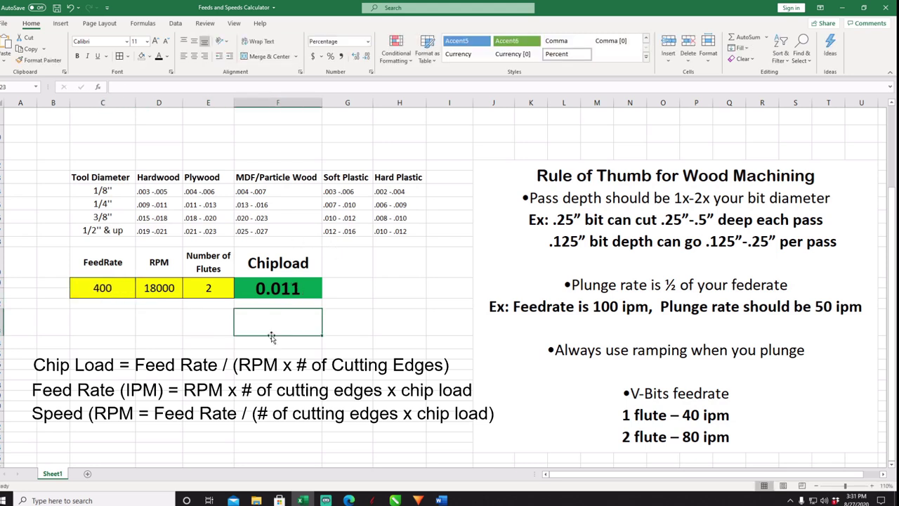
Step: Raise the feed rate to 450 and inspect the resulting chipload cell
click(110, 290)
text(450)
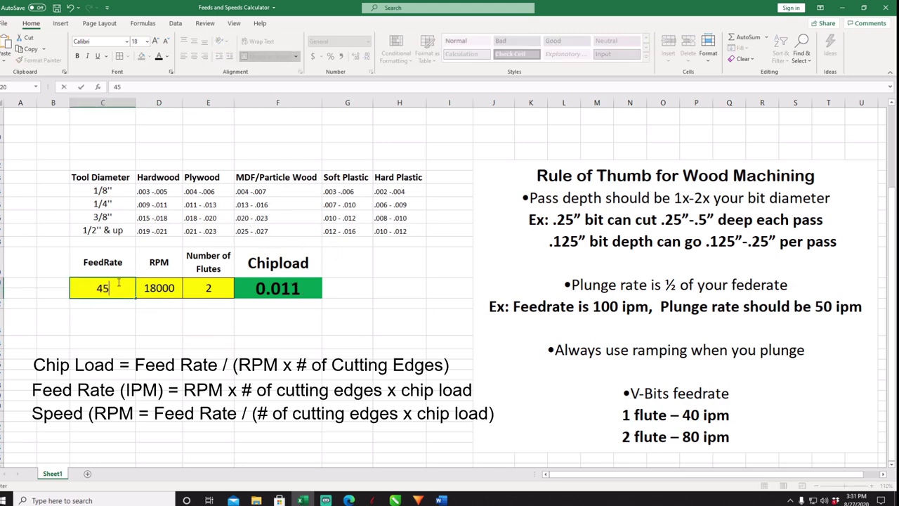
key(Return)
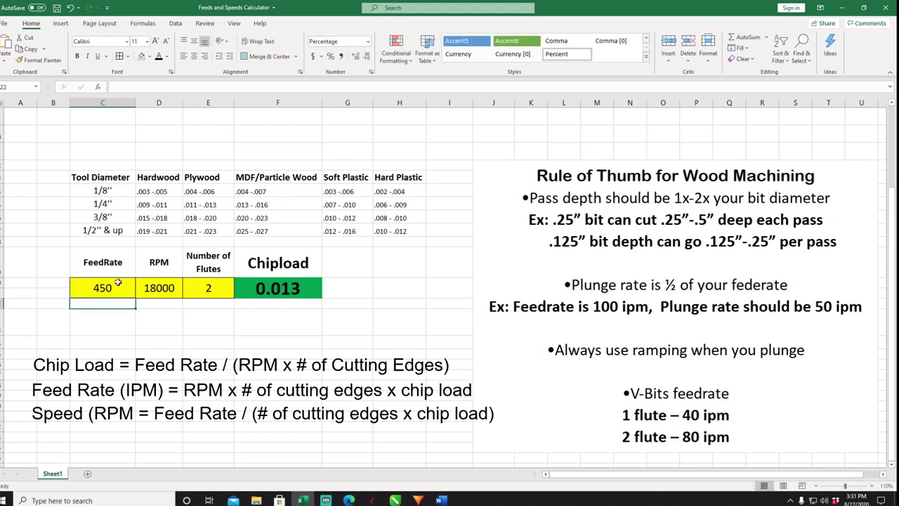
click(283, 284)
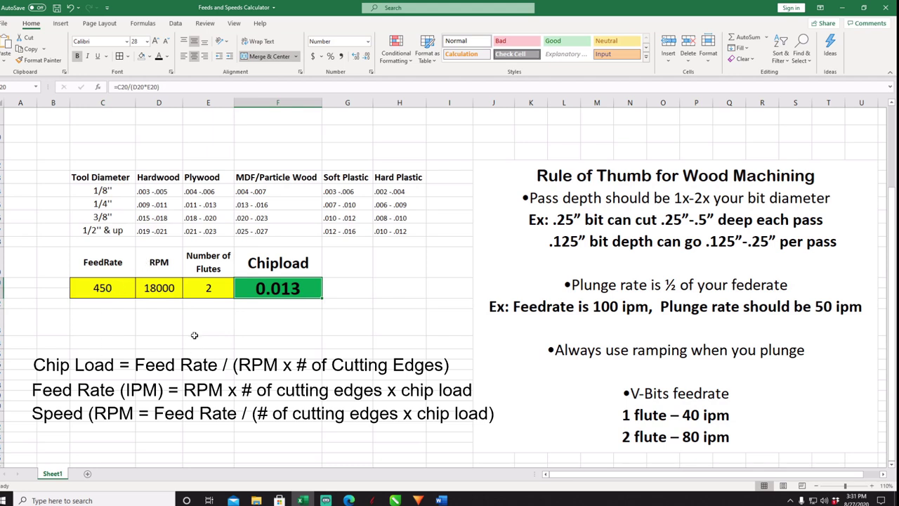
Step: Set the feed rate to 200 and the RPM to 16000 in the chipload calculator
click(107, 289)
text(200)
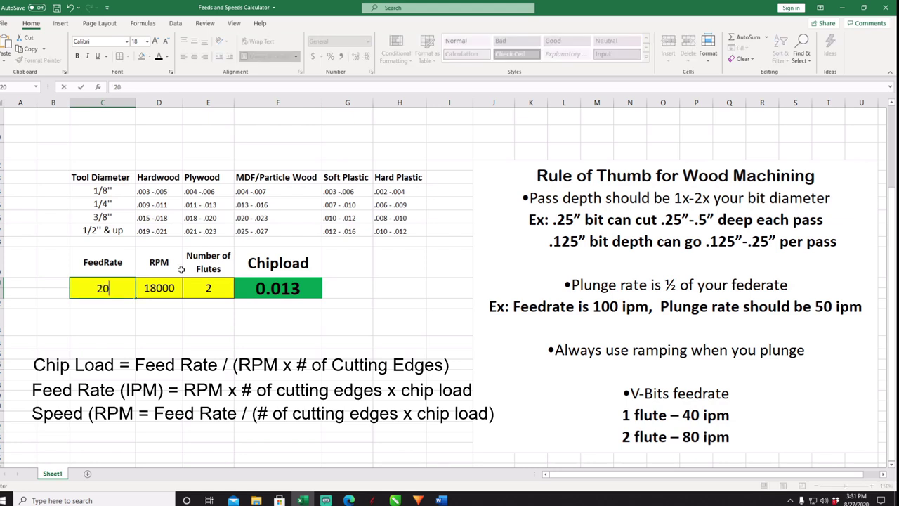
click(170, 321)
click(174, 288)
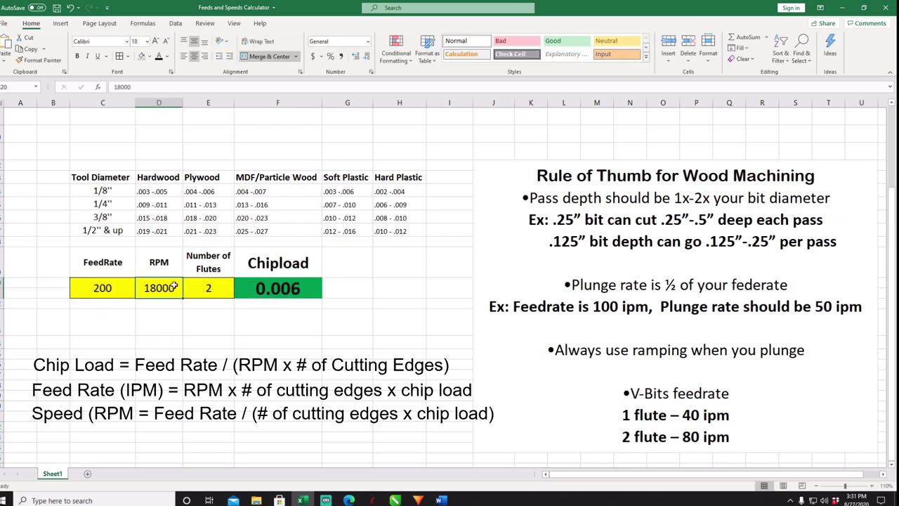
text(1600)
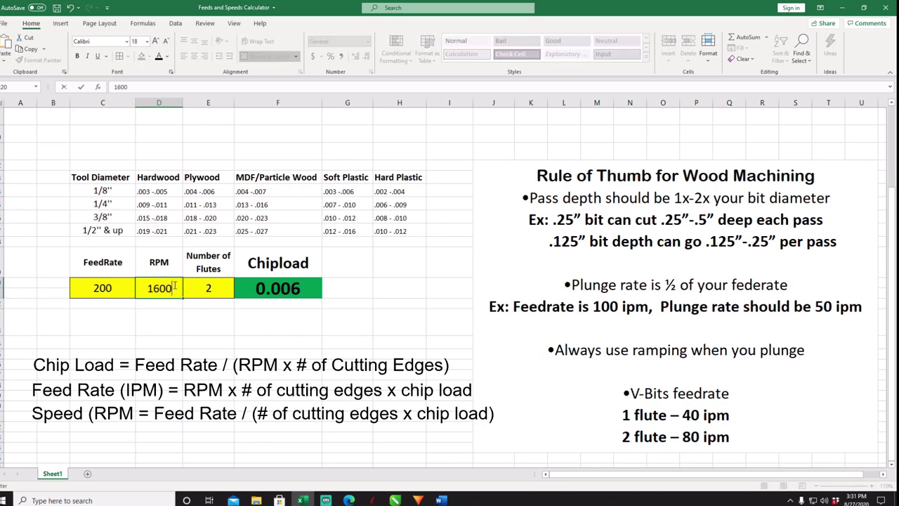
text(0)
click(237, 355)
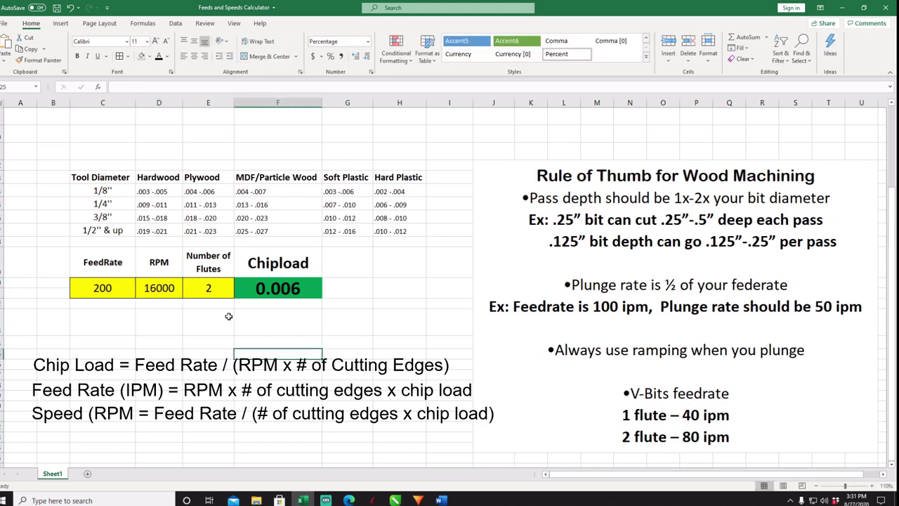
Step: Re-enter 16000 as the RPM
click(162, 289)
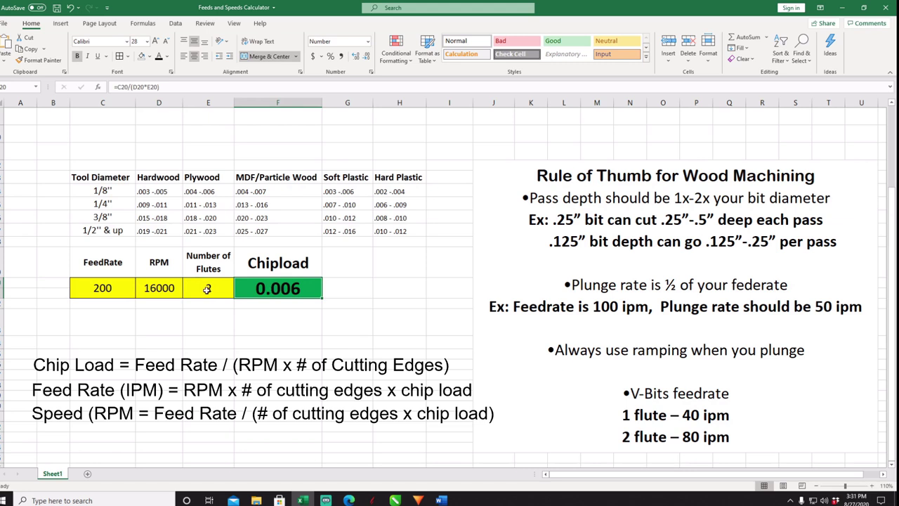
text(16000)
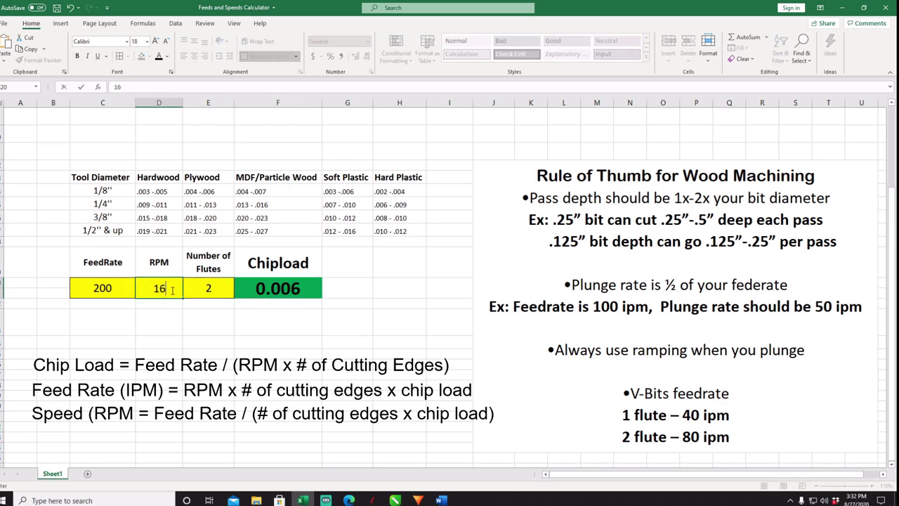
key(Return)
Step: Lower the RPM to 15000 in the chipload calculator
scroll(170, 289, up, 1)
click(165, 340)
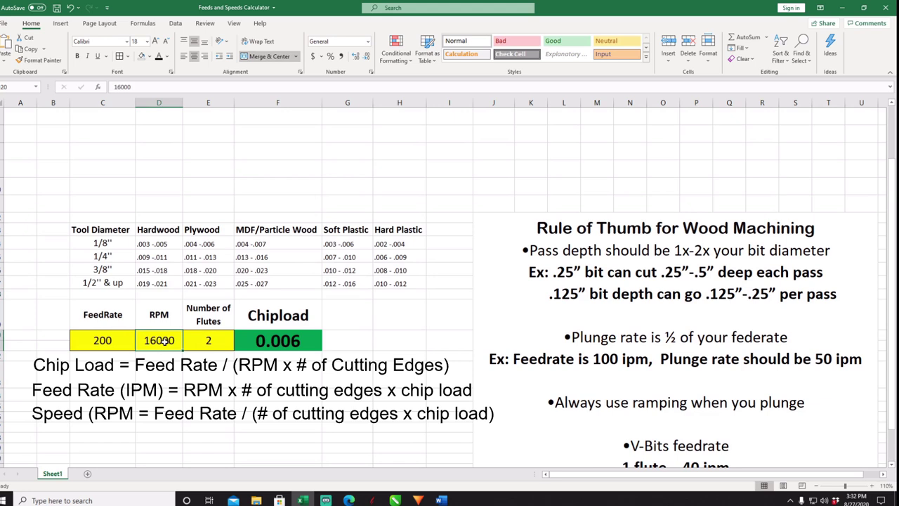
text(15000)
key(Return)
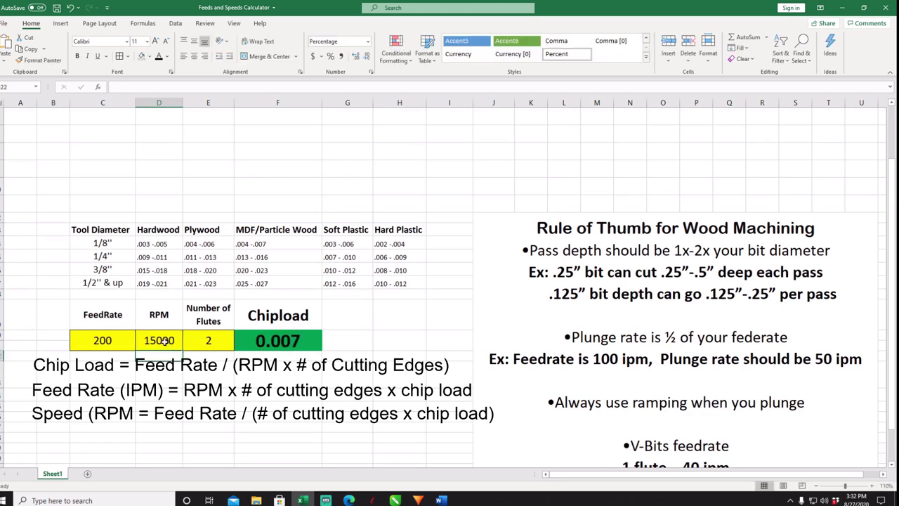
click(166, 341)
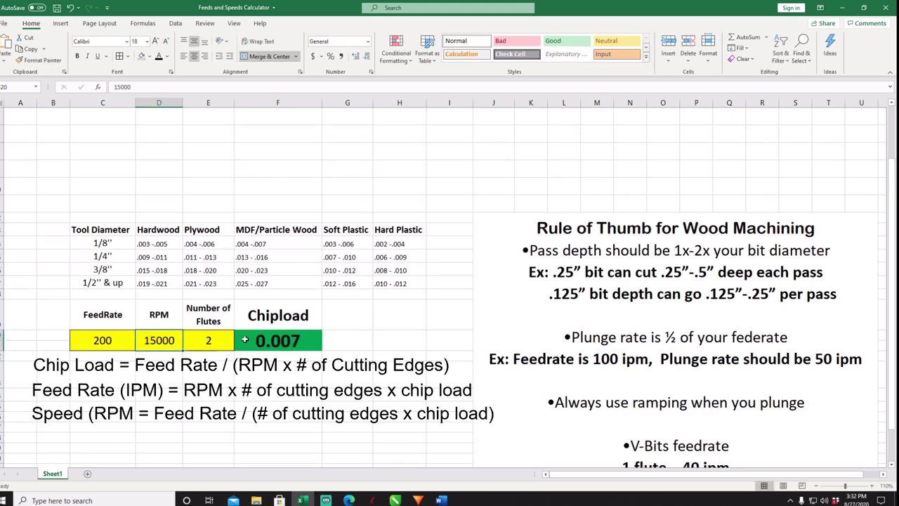
Step: Calculate the chipload for a feed rate of 150 at 18000 RPM
scroll(289, 341, down, 1)
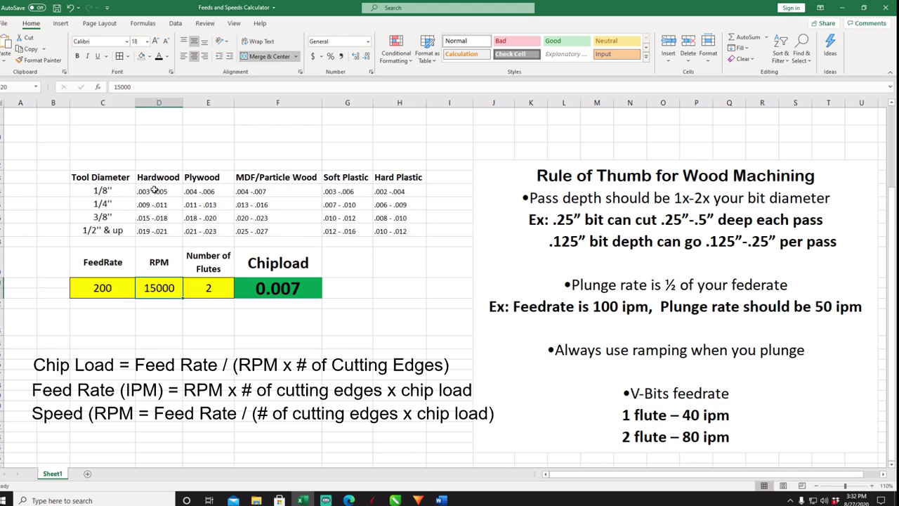
click(97, 289)
text(150)
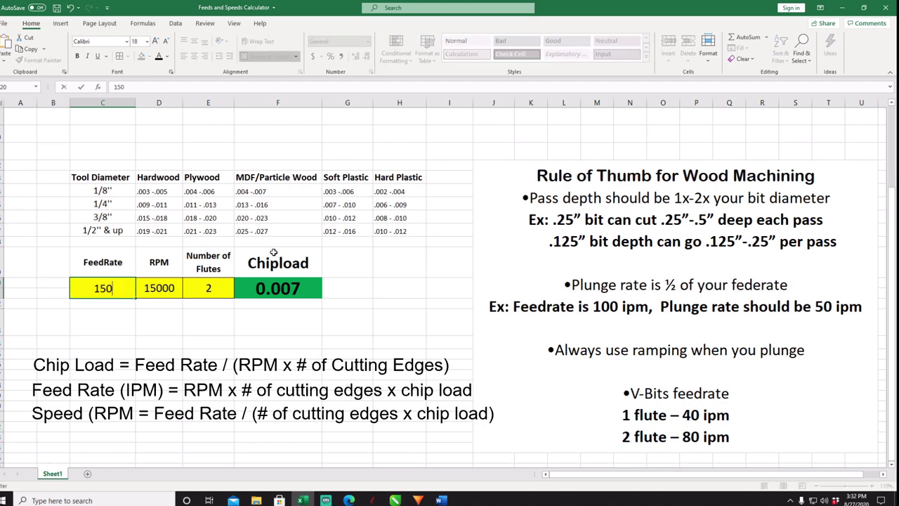
click(160, 291)
text(18000)
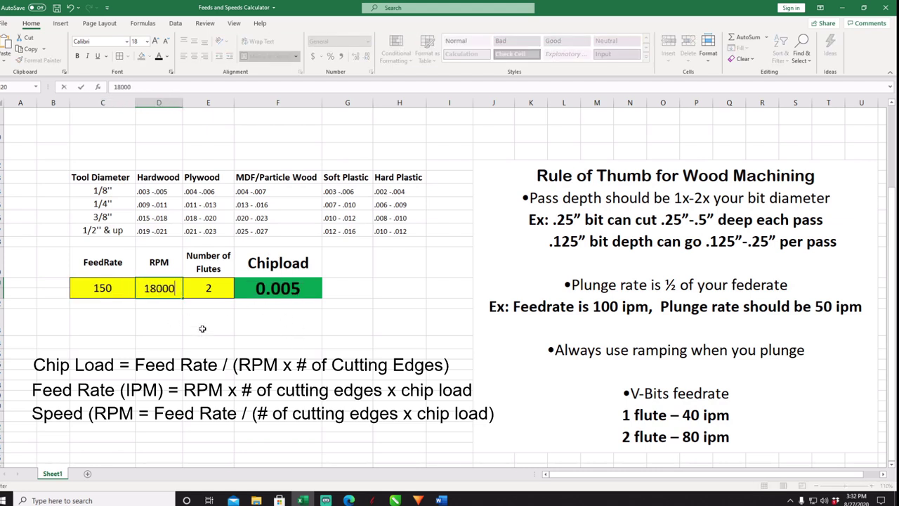
click(202, 329)
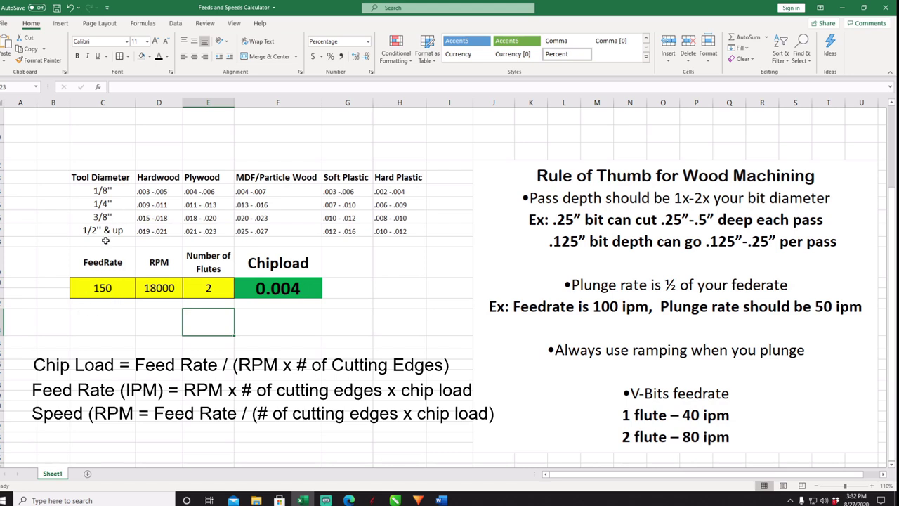
Step: Check the hardwood range for 1/2" and larger tools, and set the feed rate to 550 and the RPM to 14000
click(155, 231)
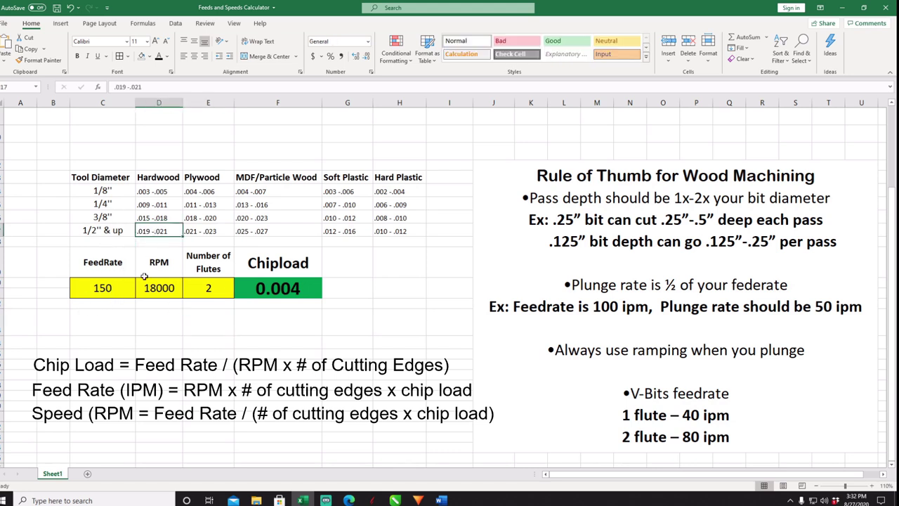
click(112, 292)
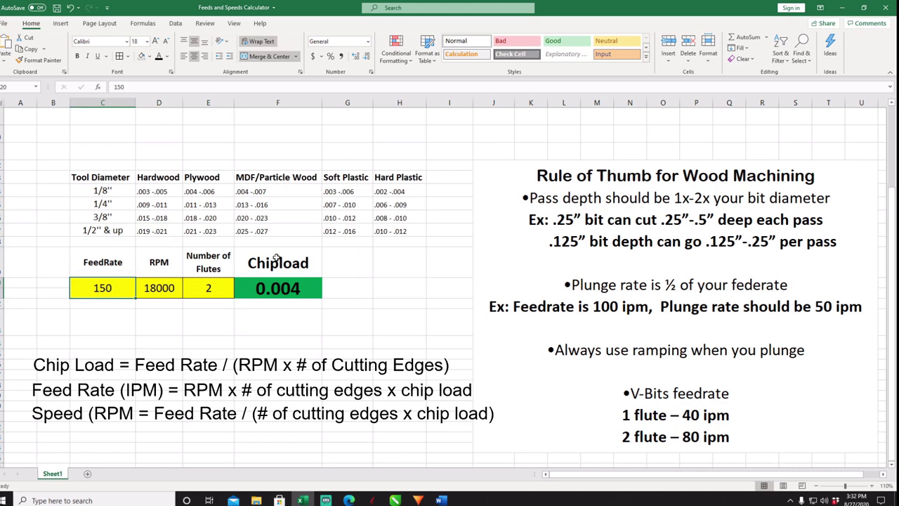
text(550)
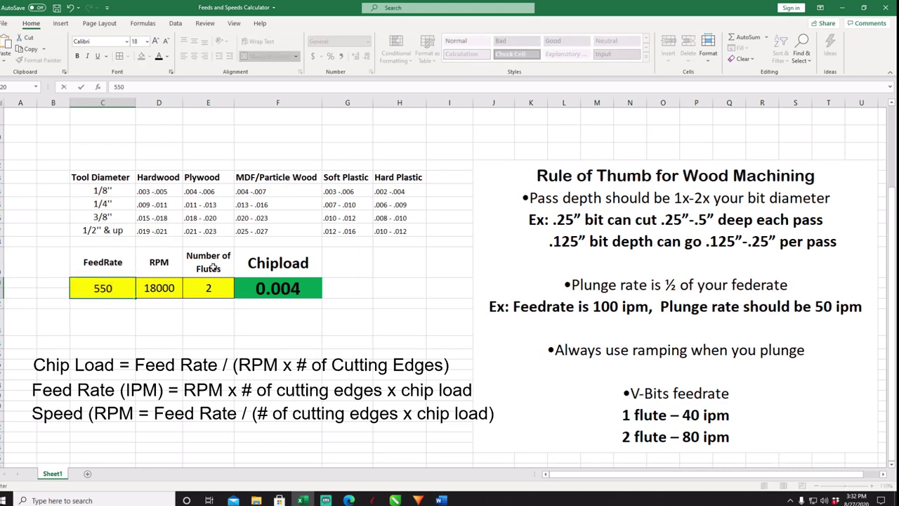
click(156, 293)
text(1400)
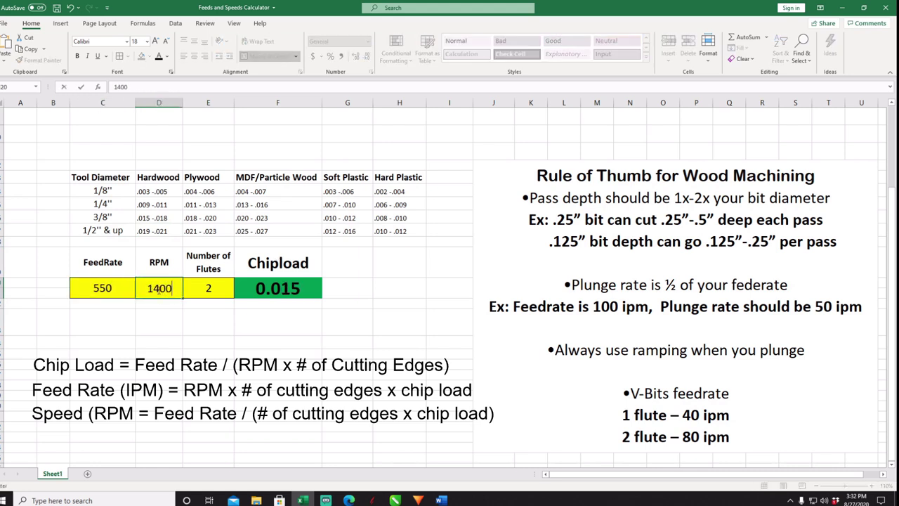
text(0)
key(Return)
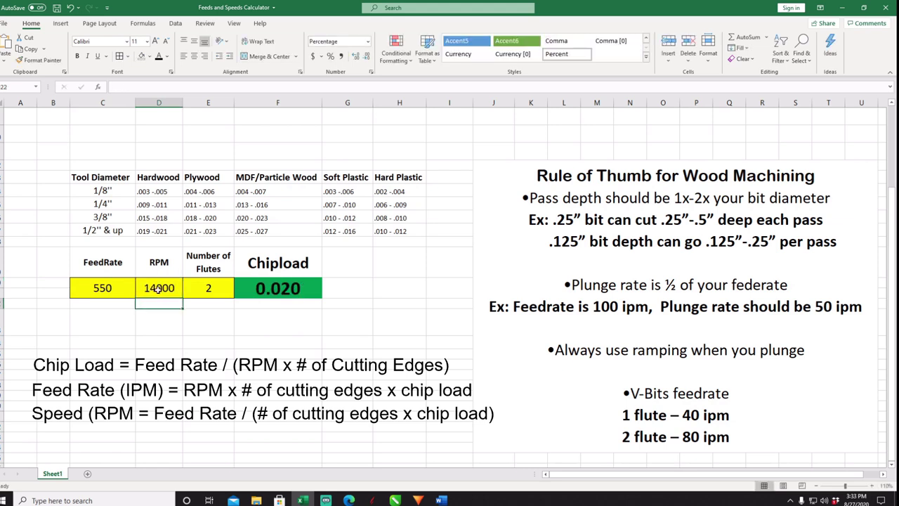
Step: Compare the calculated chipload and its feed rate and flute inputs with the hardwood range for 1/2" and larger tools
click(266, 295)
click(111, 293)
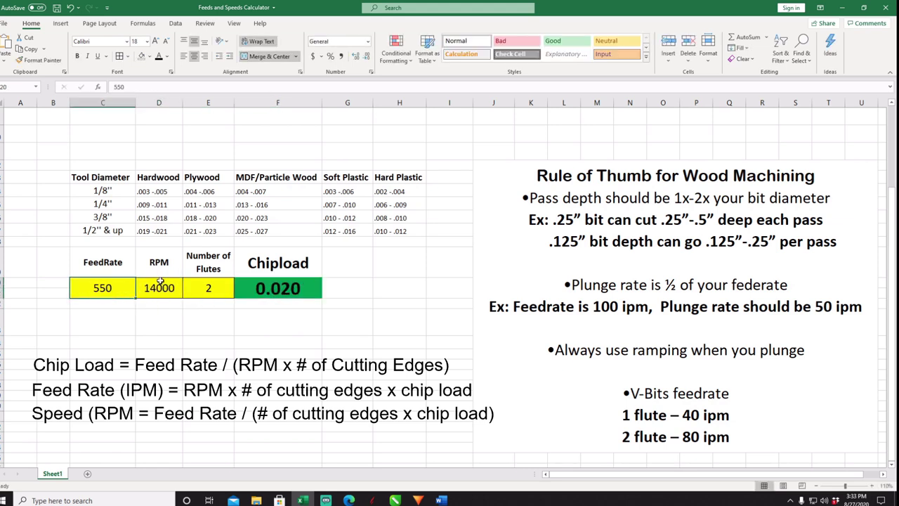
click(198, 290)
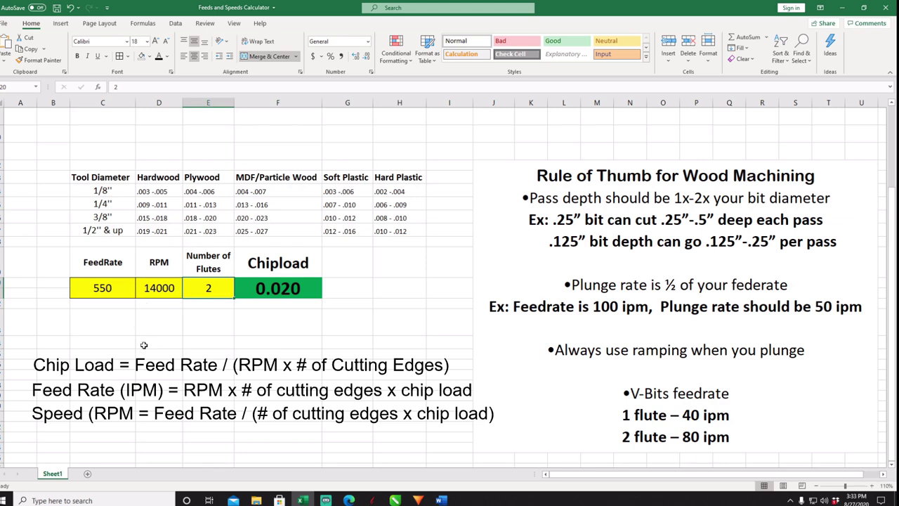
click(159, 231)
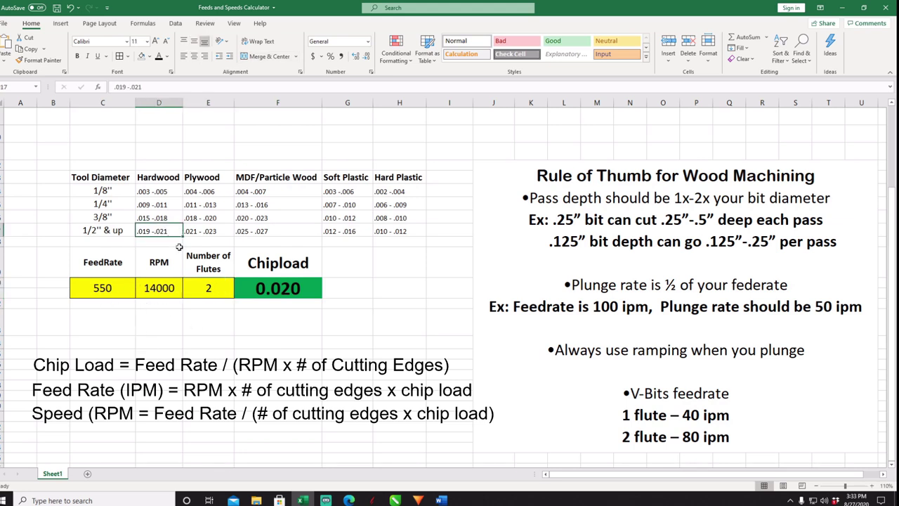
click(125, 292)
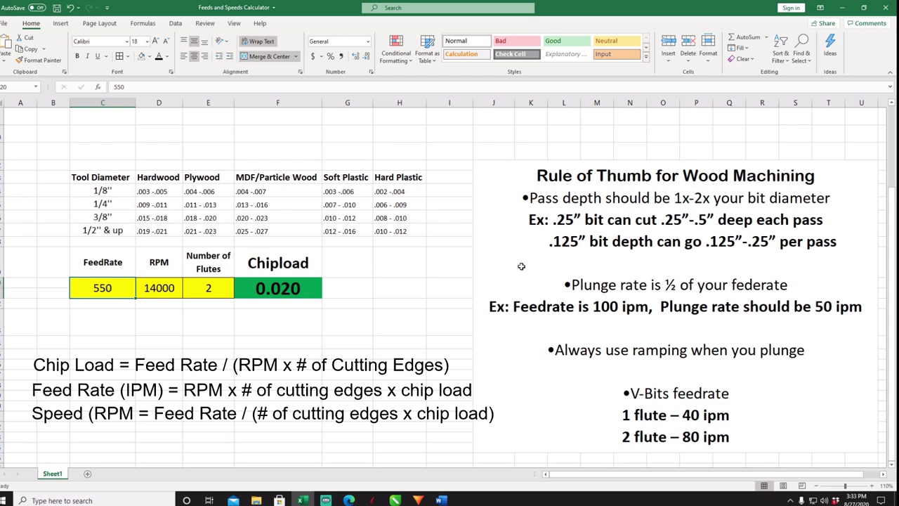
scroll(460, 265, down, 1)
scroll(459, 265, up, 1)
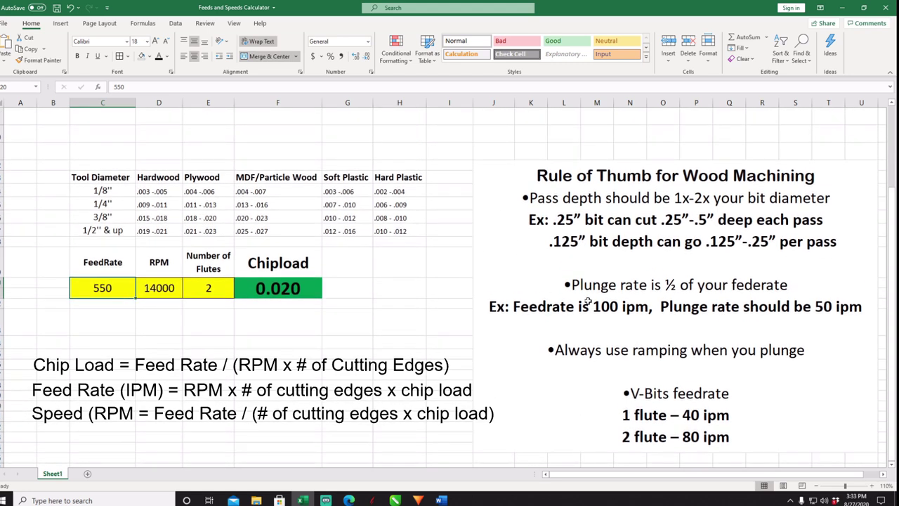